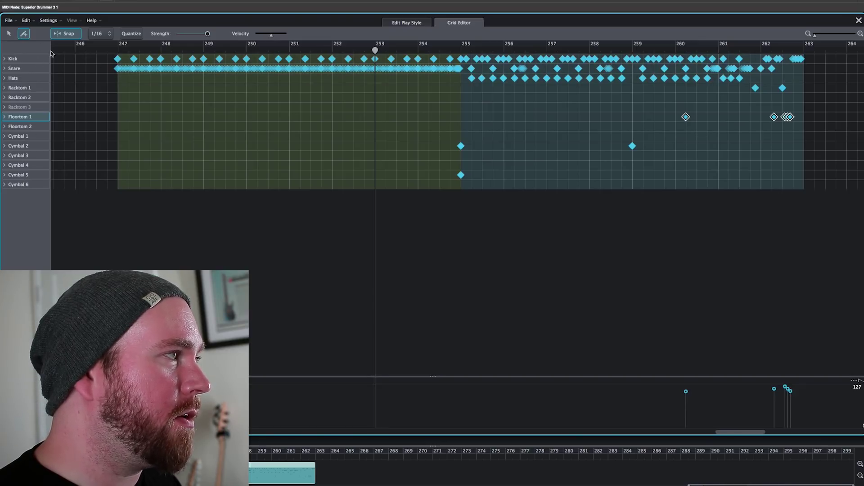
Deselect the floor tom notes and leave the Grid Editor for the Grooves library.
{"action": "left_click", "coordinate": [125, 81]}
{"action": "left_click", "coordinate": [124, 81]}
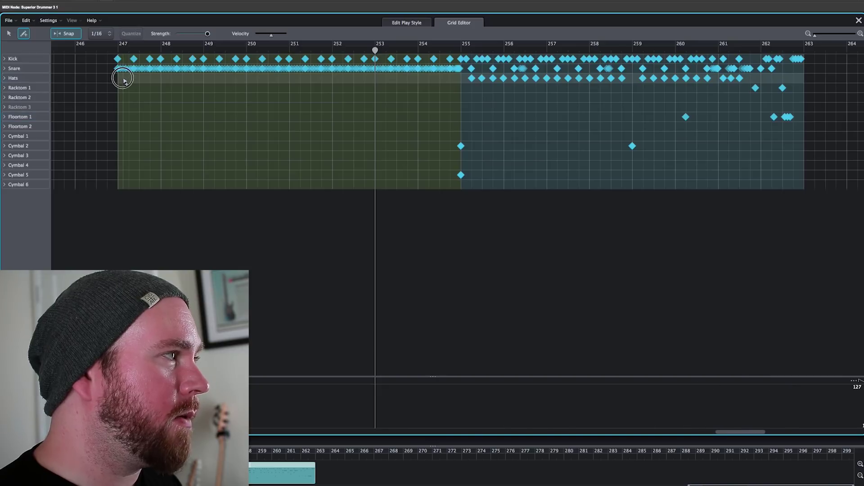
{"action": "key", "text": "Escape"}
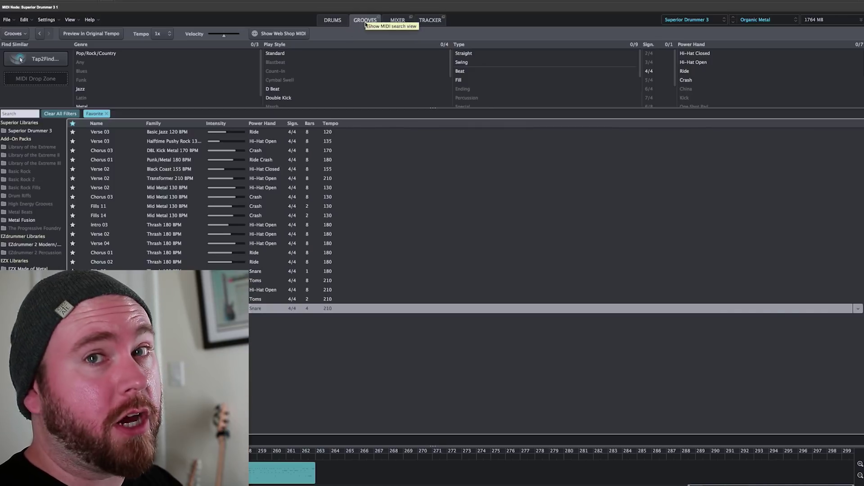
{"action": "left_click", "coordinate": [385, 22]}
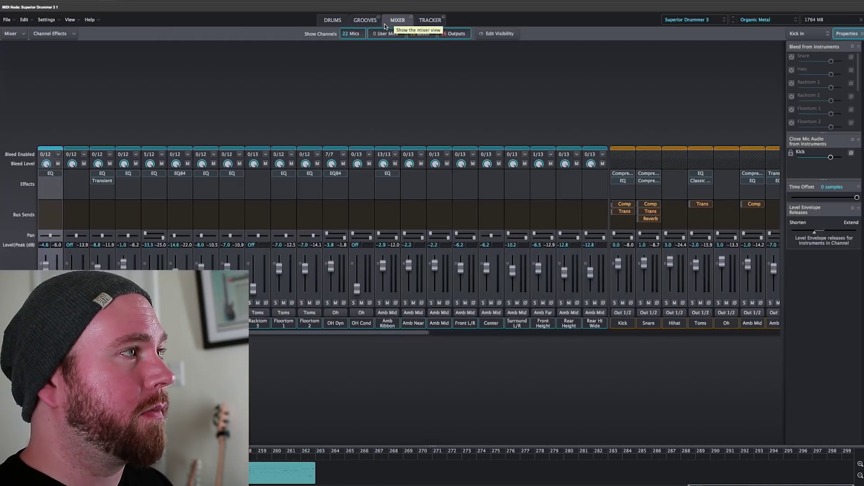
{"action": "left_click", "coordinate": [333, 22]}
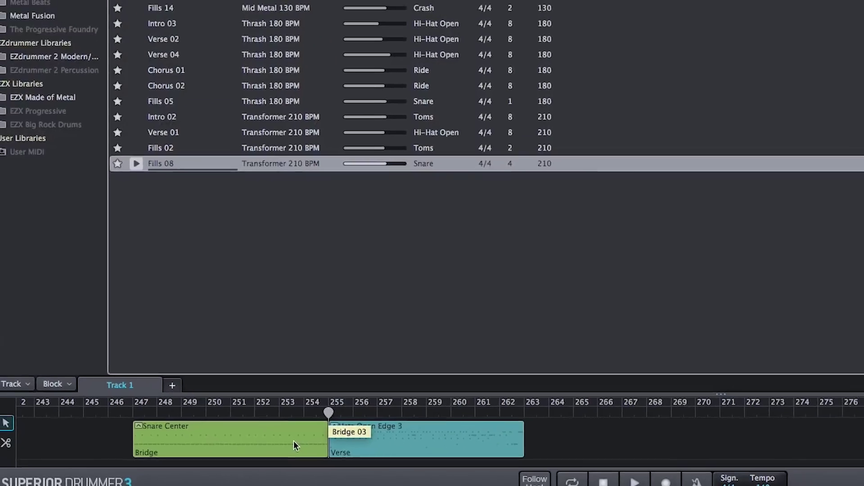
{"action": "double_click", "coordinate": [295, 443]}
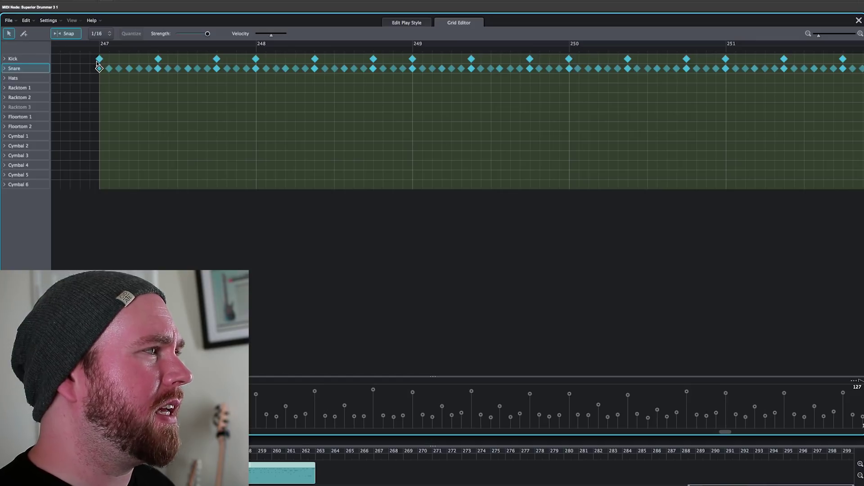
Check the velocities of the first kick note and the first two snare notes in the Bridge pattern.
{"action": "left_click", "coordinate": [99, 59]}
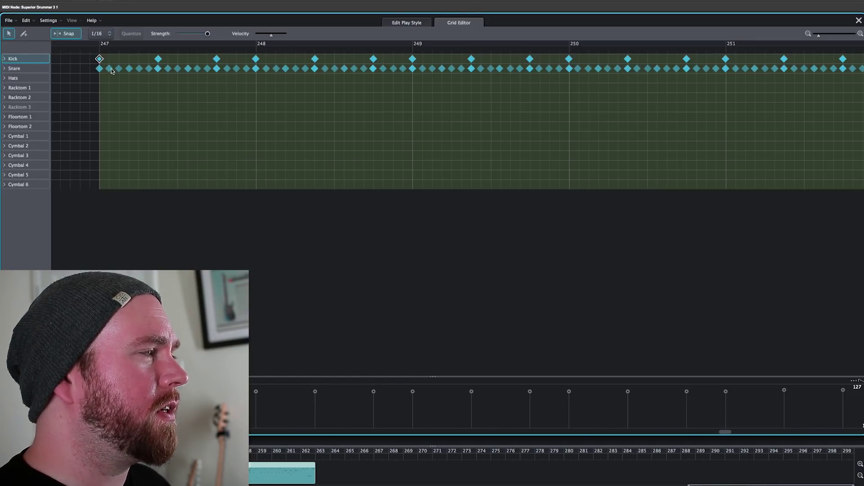
{"action": "left_click", "coordinate": [99, 69]}
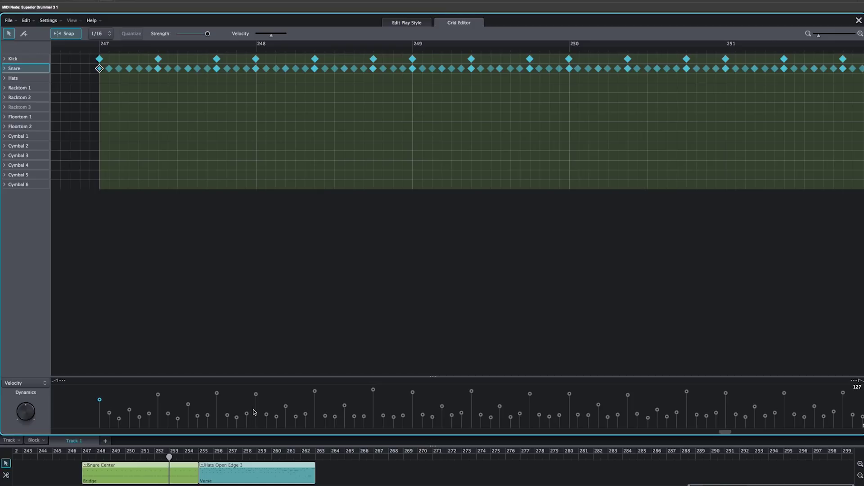
{"action": "left_click", "coordinate": [110, 69]}
{"action": "left_click", "coordinate": [111, 411]}
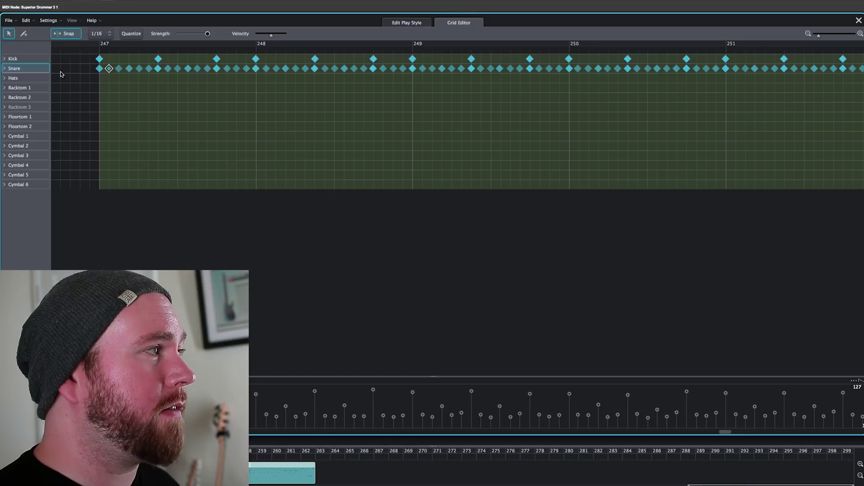
Expand the snare articulations and draw a Mid Center hit at the start of bar 247, then collapse them.
{"action": "left_click", "coordinate": [5, 69]}
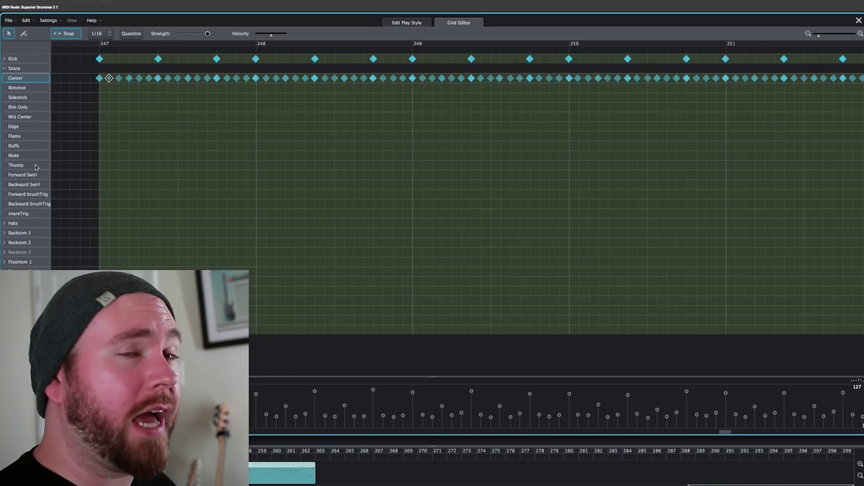
{"action": "left_click", "coordinate": [4, 69]}
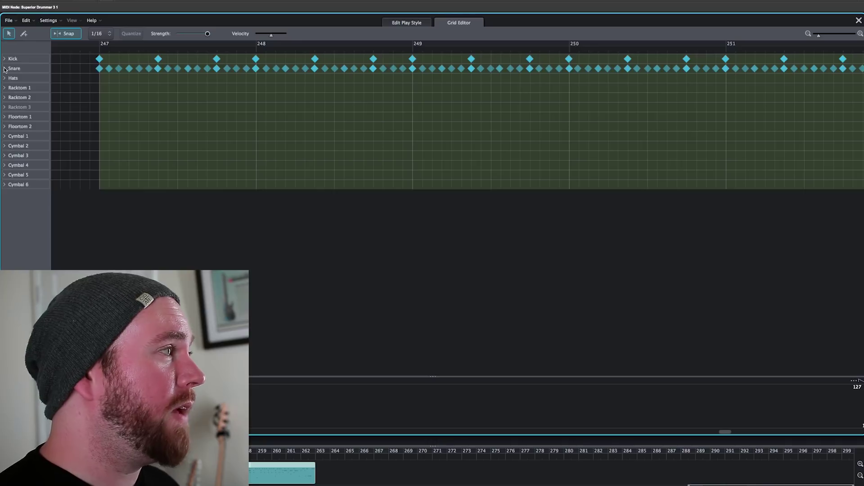
{"action": "left_click", "coordinate": [5, 69]}
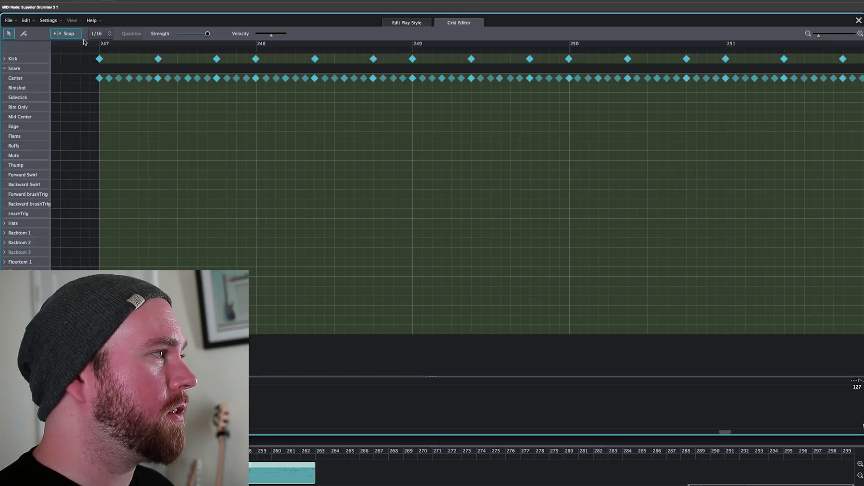
{"action": "left_click", "coordinate": [24, 34]}
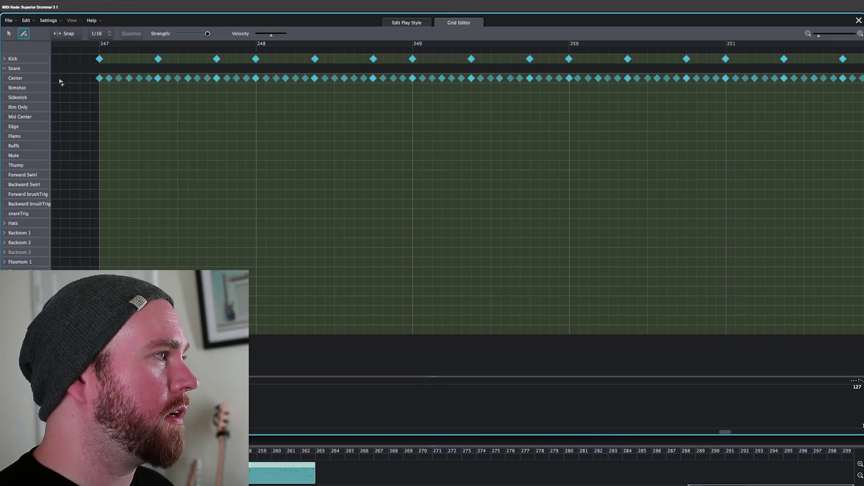
{"action": "left_click", "coordinate": [103, 117]}
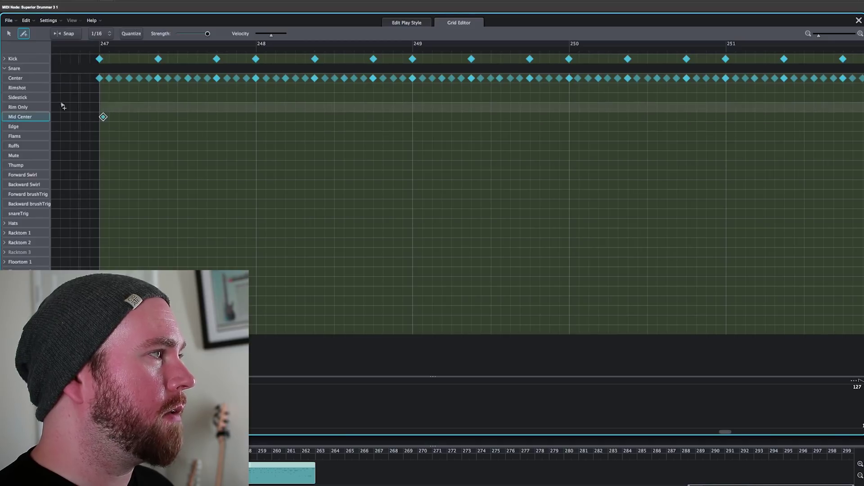
{"action": "left_click", "coordinate": [5, 69]}
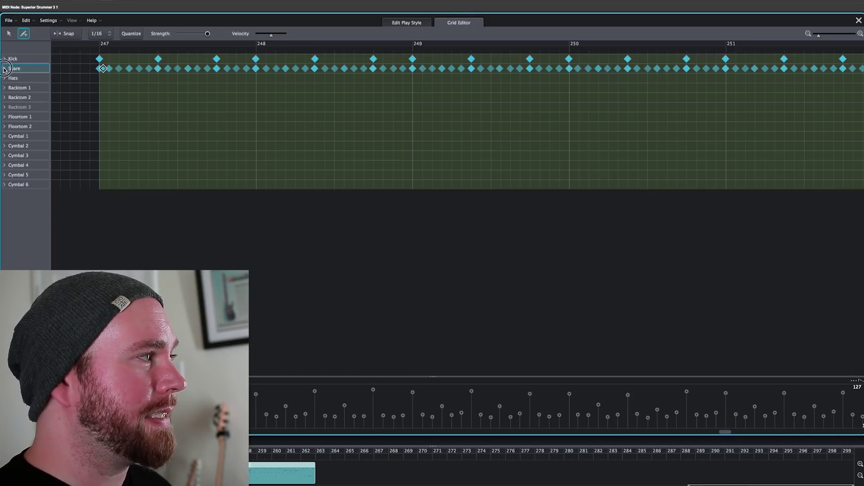
{"action": "left_click", "coordinate": [5, 69]}
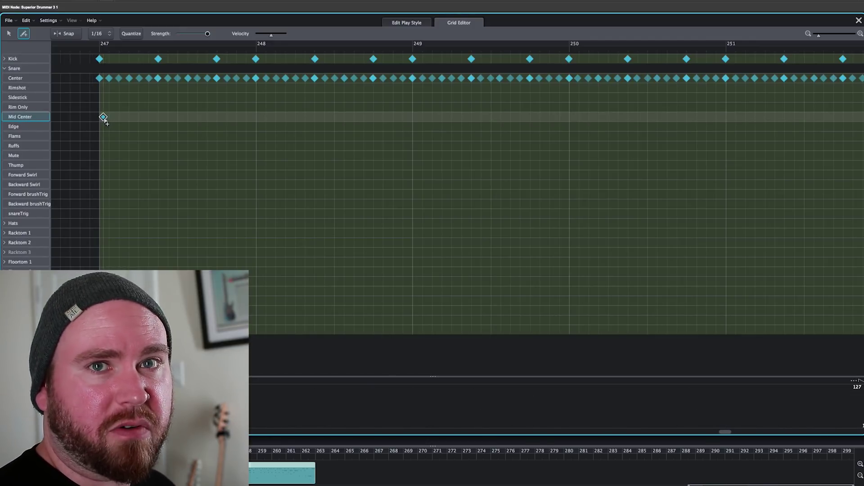
{"action": "left_click", "coordinate": [5, 68]}
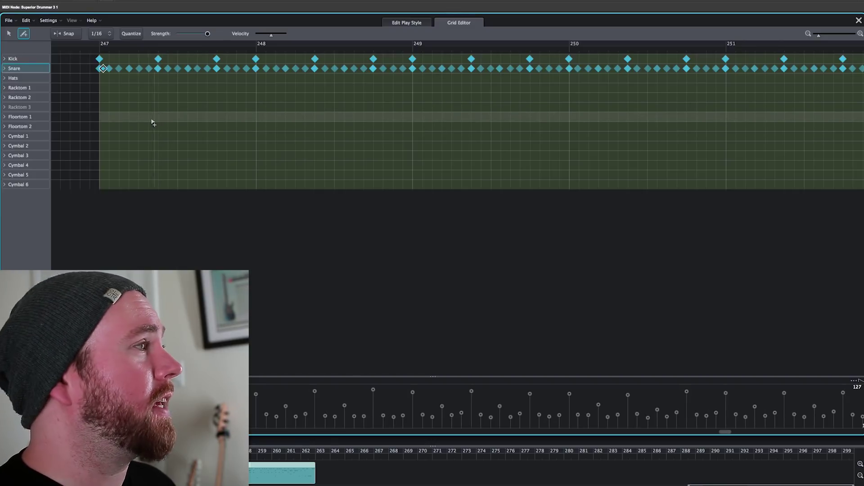
{"action": "left_click", "coordinate": [4, 78]}
{"action": "scroll", "coordinate": [159, 197], "scroll_direction": "down", "scroll_amount": 5}
{"action": "scroll", "coordinate": [159, 198], "scroll_direction": "down", "scroll_amount": 5}
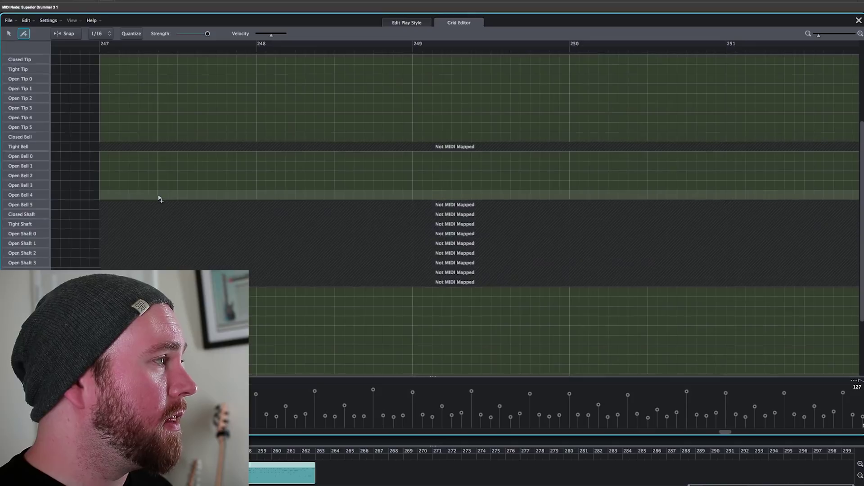
{"action": "scroll", "coordinate": [79, 234], "scroll_direction": "up", "scroll_amount": 5}
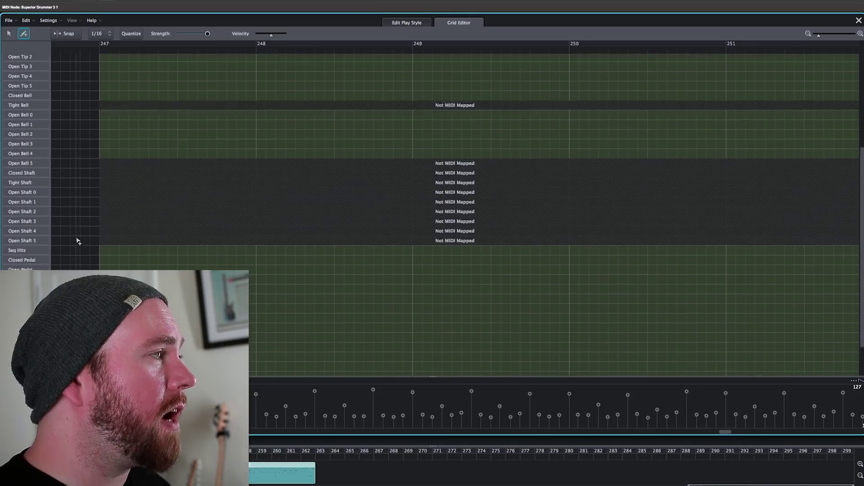
{"action": "scroll", "coordinate": [82, 247], "scroll_direction": "up", "scroll_amount": 3}
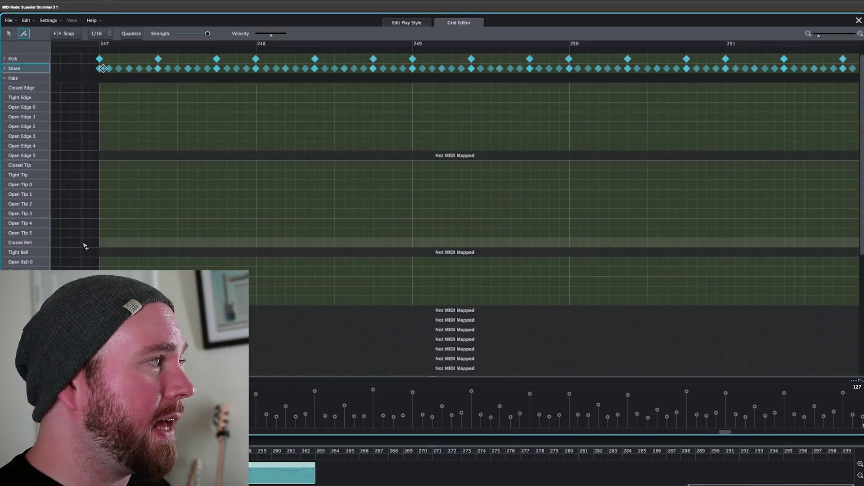
{"action": "left_click", "coordinate": [5, 79]}
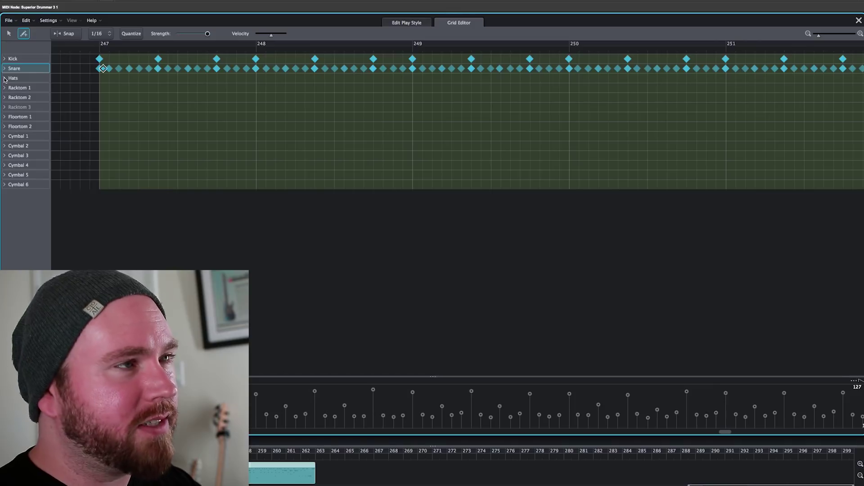
Drag a snare hit down onto the Racktom 2 row, with Snap turned on.
{"action": "key", "text": "ctrl+a"}
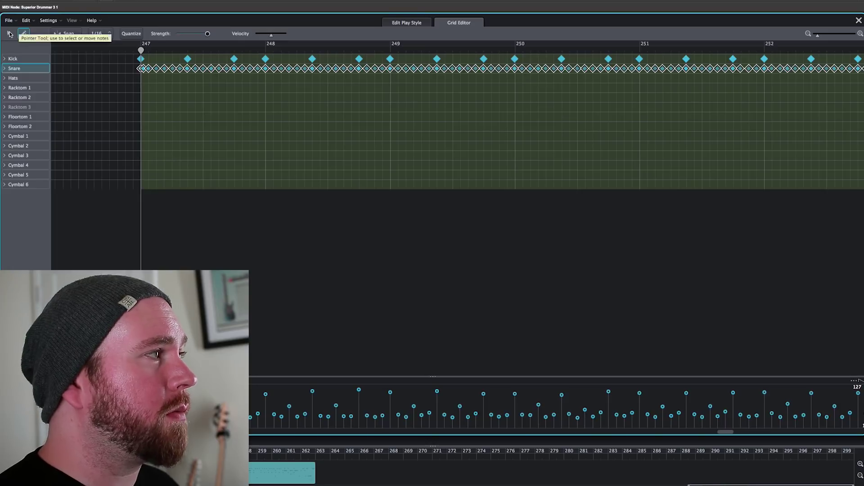
{"action": "left_click", "coordinate": [9, 34]}
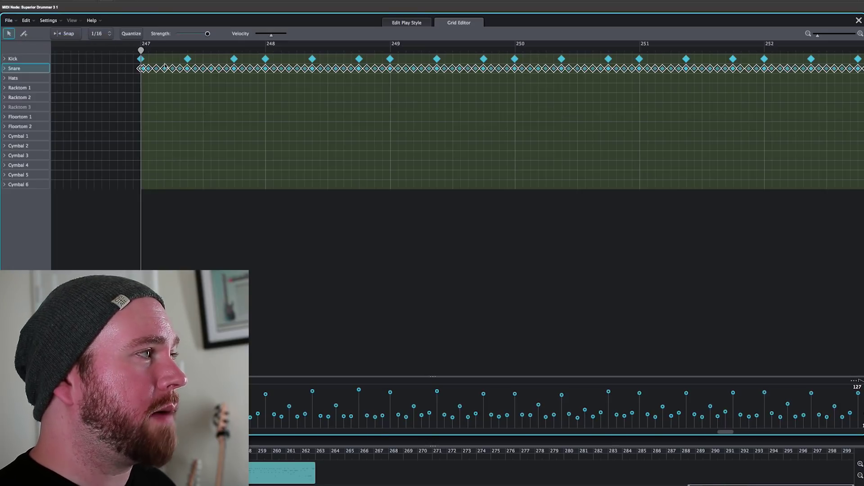
{"action": "left_click", "coordinate": [212, 96]}
{"action": "left_click_drag", "start_coordinate": [189, 72], "coordinate": [180, 100]}
{"action": "left_click", "coordinate": [68, 34]}
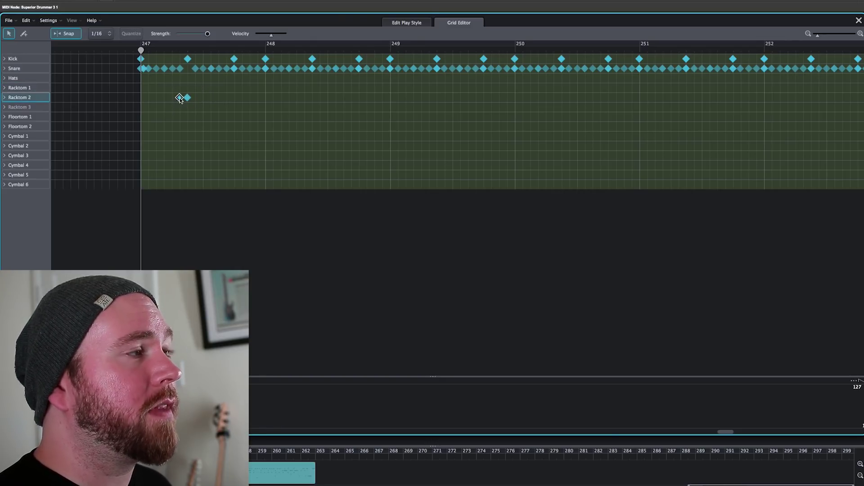
Add an earlier Racktom 2 note and, with Snap off, nudge it slightly off the grid.
{"action": "double_click", "coordinate": [164, 98]}
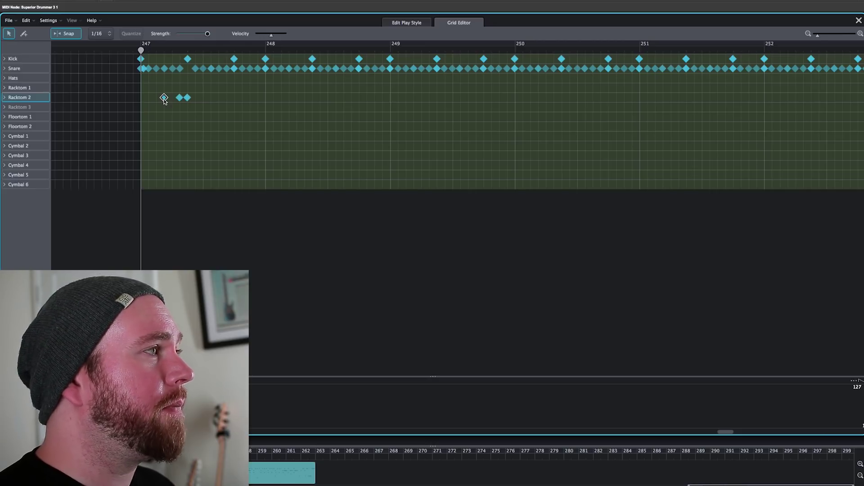
{"action": "left_click", "coordinate": [64, 35]}
{"action": "left_click_drag", "start_coordinate": [165, 98], "coordinate": [160, 99]}
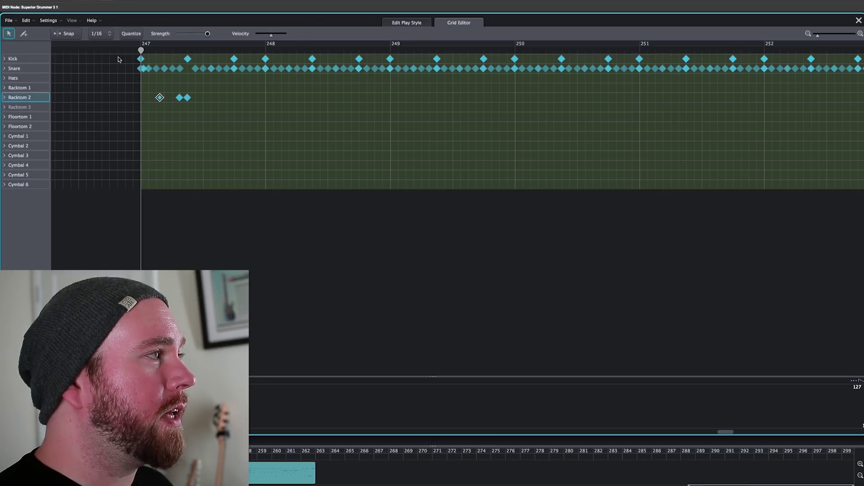
{"action": "left_click", "coordinate": [107, 35]}
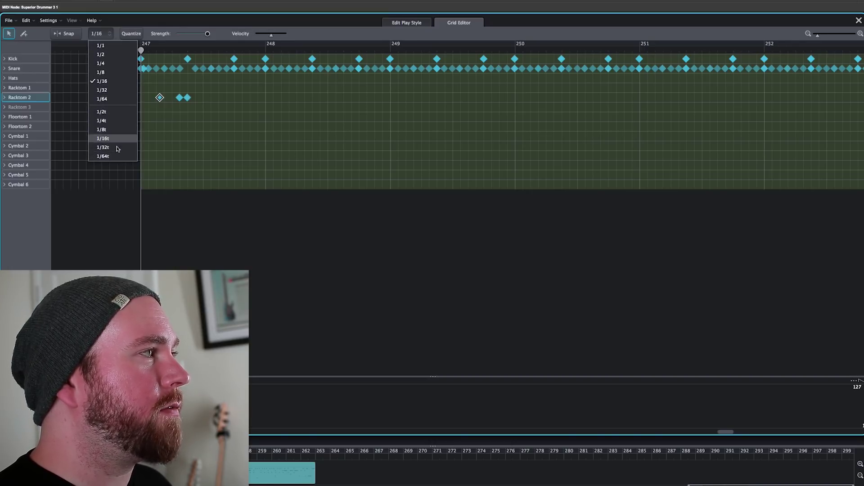
Keep the 1/16 grid and draw two new notes on the Racktom 2 row.
{"action": "left_click", "coordinate": [9, 33]}
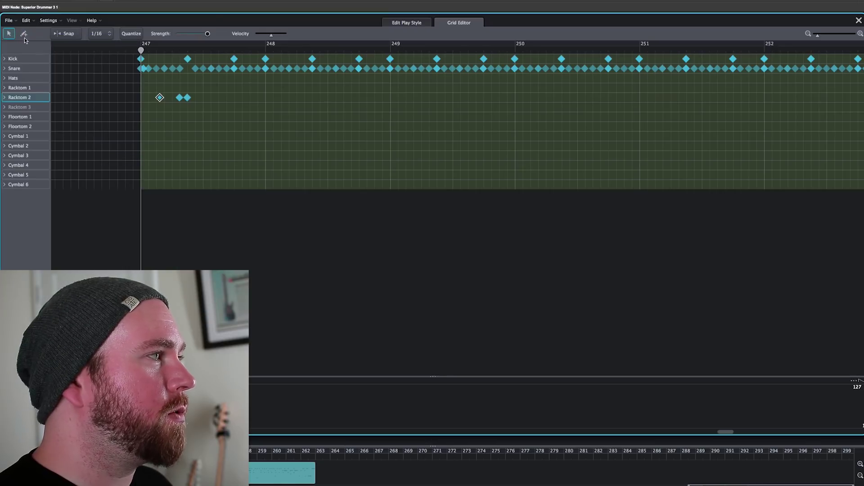
{"action": "left_click", "coordinate": [24, 34]}
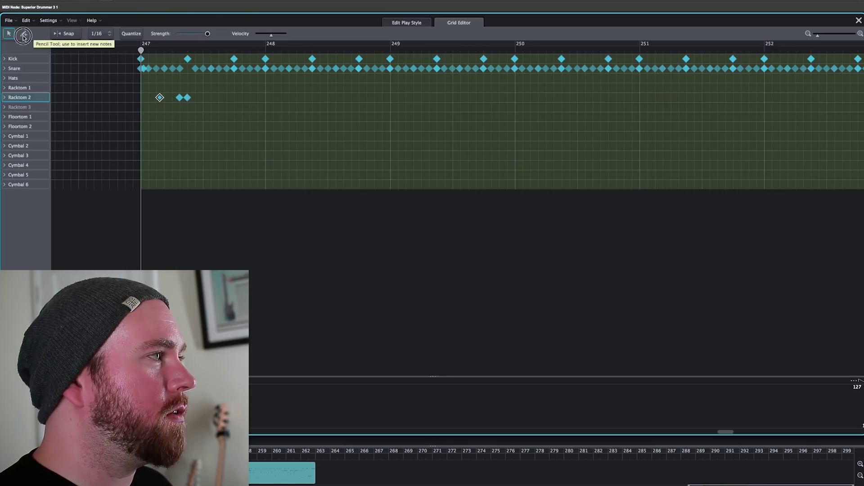
{"action": "left_click", "coordinate": [212, 97]}
{"action": "left_click", "coordinate": [225, 97]}
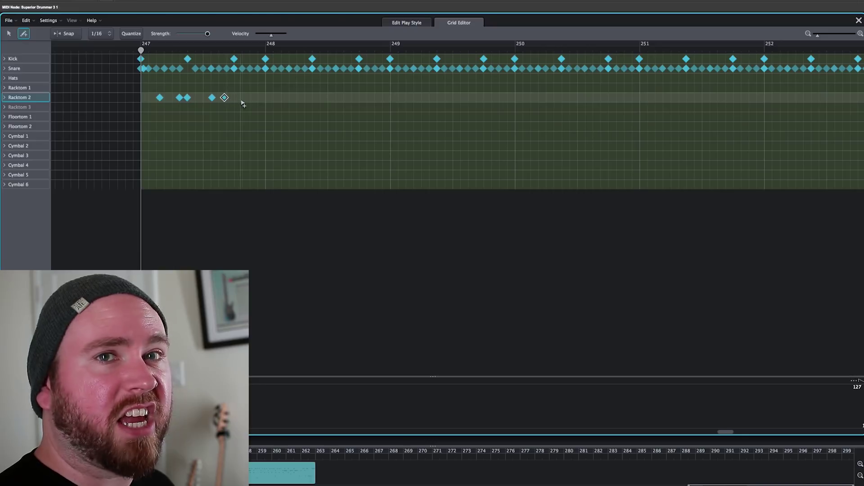
{"action": "left_click", "coordinate": [228, 101]}
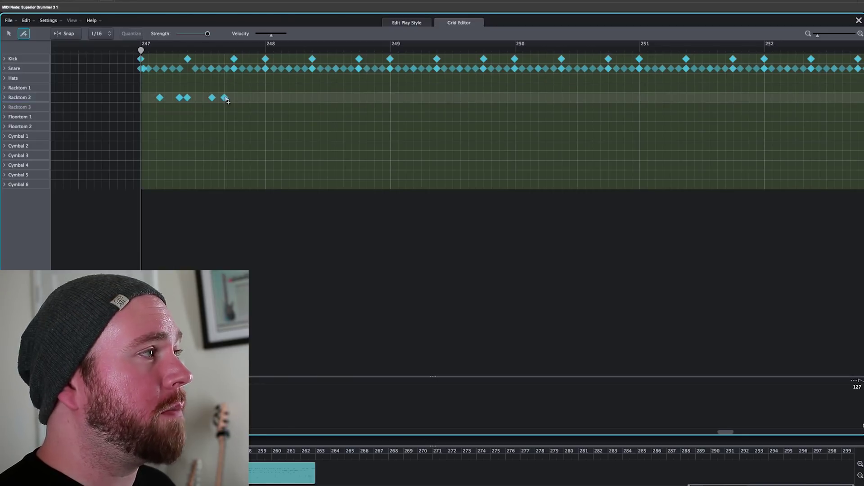
Delete all five Racktom 2 notes and one snare hit.
{"action": "left_click", "coordinate": [225, 98]}
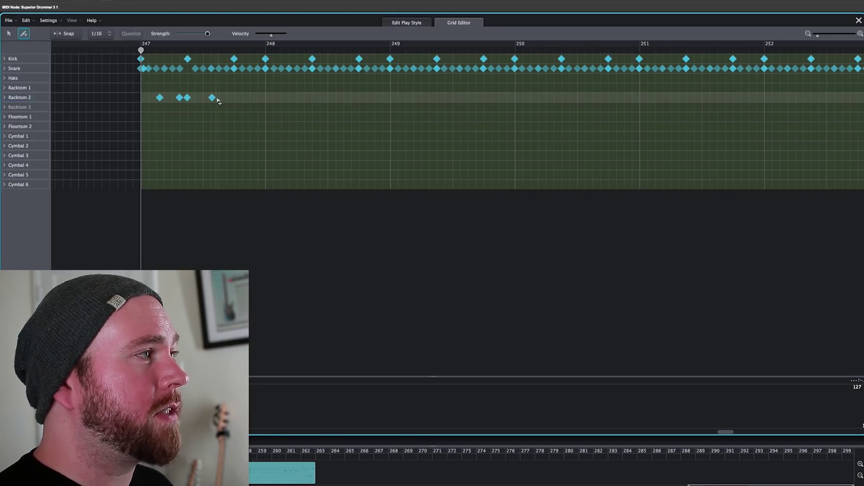
{"action": "left_click", "coordinate": [212, 98]}
{"action": "left_click", "coordinate": [187, 98]}
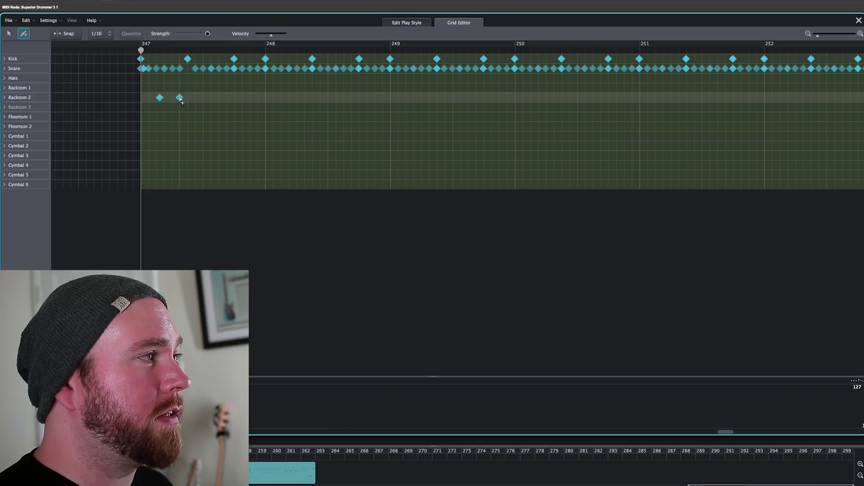
{"action": "left_click", "coordinate": [179, 97]}
{"action": "left_click", "coordinate": [160, 98]}
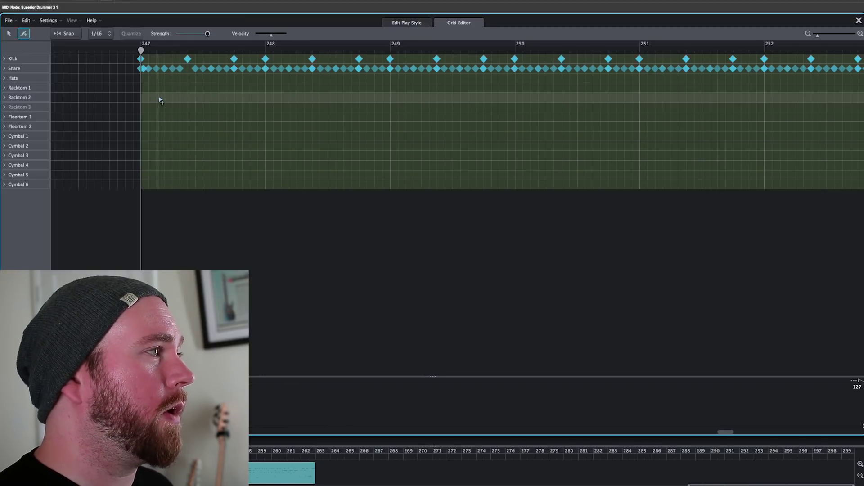
{"action": "left_click", "coordinate": [218, 68]}
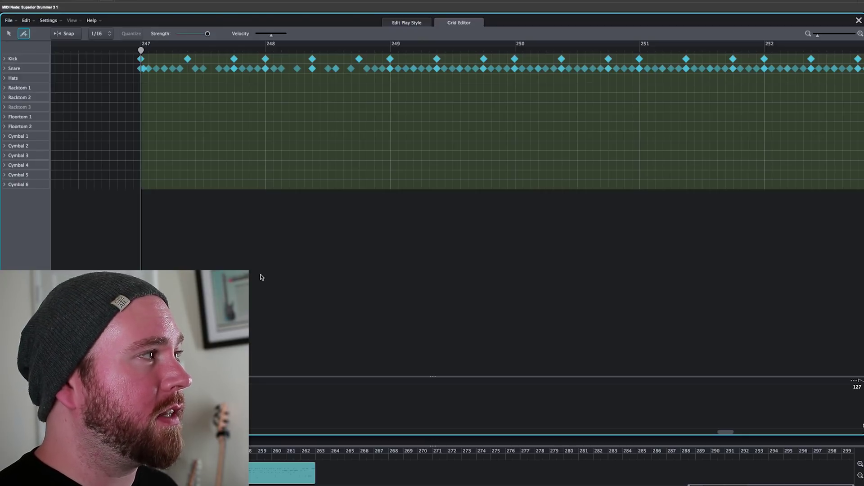
{"action": "left_click", "coordinate": [26, 21]}
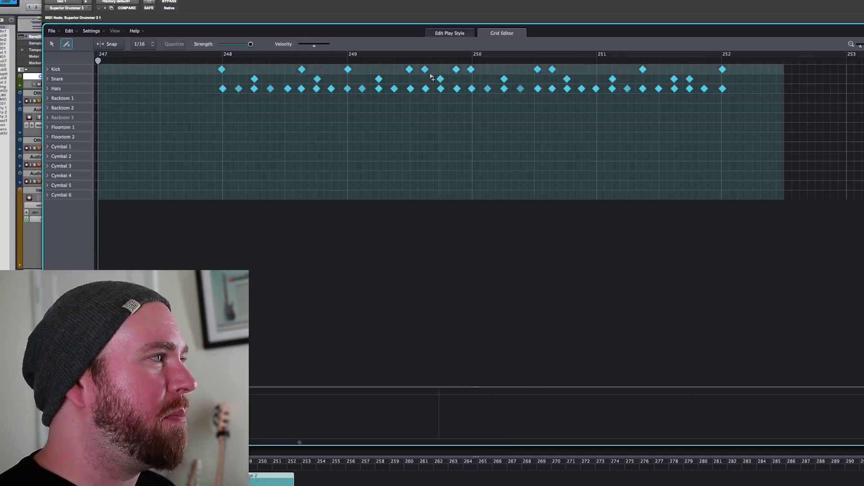
Select all kick, snare and hi-hat notes and quantize them to 1/16 at full strength.
{"action": "key", "text": "v"}
{"action": "mouse_move", "coordinate": [141, 110]}
{"action": "left_mouse_down"}
{"action": "mouse_move", "coordinate": [430, 64]}
{"action": "mouse_move", "coordinate": [773, 79]}
{"action": "mouse_move", "coordinate": [779, 60]}
{"action": "left_mouse_up"}
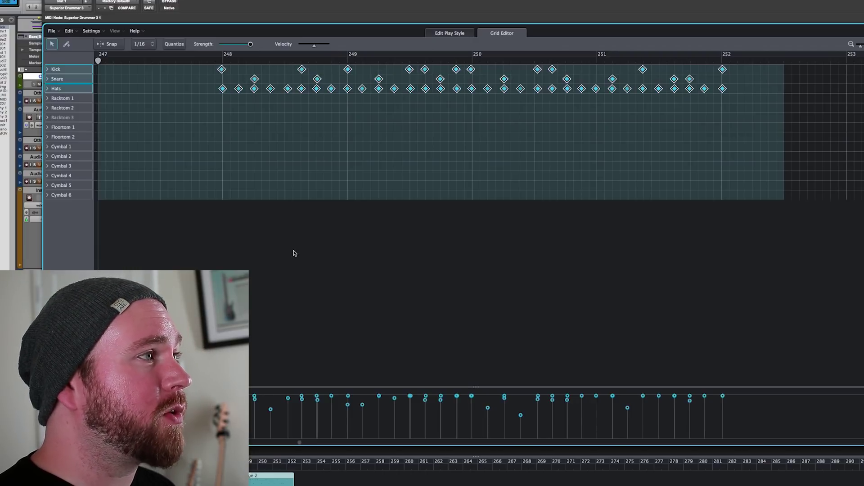
{"action": "left_click", "coordinate": [177, 45]}
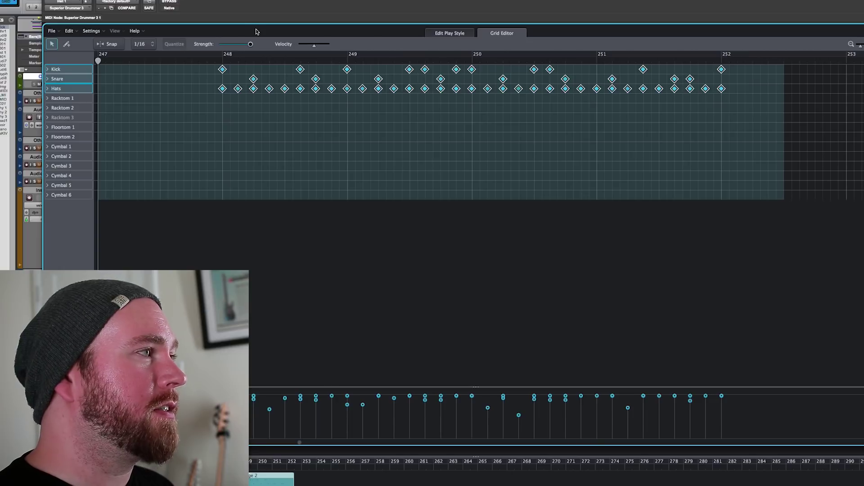
{"action": "mouse_move", "coordinate": [250, 47]}
{"action": "left_mouse_down"}
{"action": "mouse_move", "coordinate": [228, 50]}
{"action": "mouse_move", "coordinate": [249, 50]}
{"action": "mouse_move", "coordinate": [235, 48]}
{"action": "left_mouse_up"}
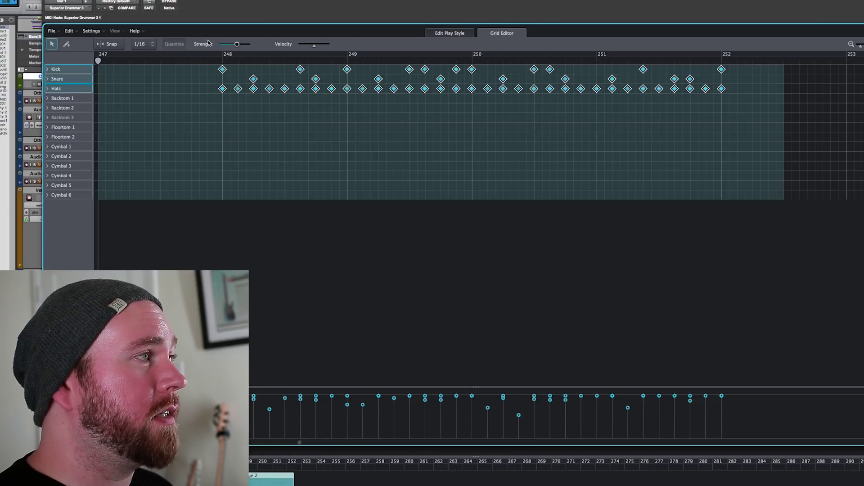
{"action": "mouse_move", "coordinate": [238, 45]}
{"action": "left_mouse_down"}
{"action": "mouse_move", "coordinate": [225, 43]}
{"action": "mouse_move", "coordinate": [251, 45]}
{"action": "left_mouse_up"}
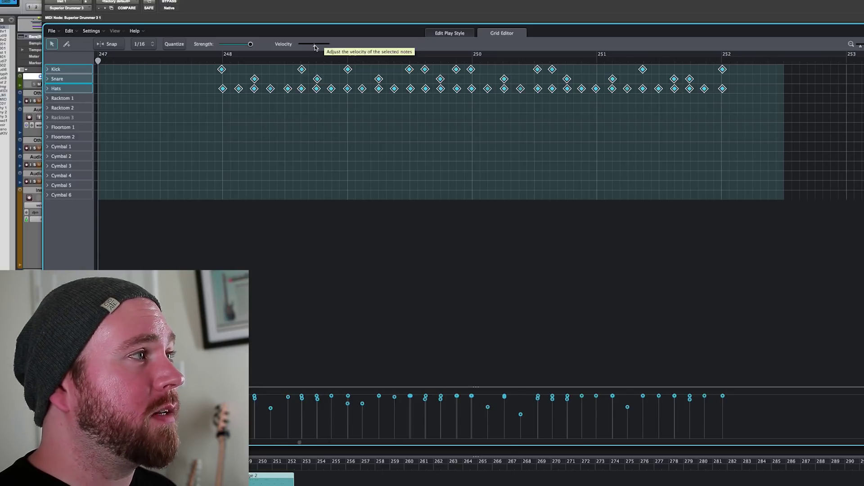
Lower the selected notes' velocity to about -26 with the Velocity slider.
{"action": "mouse_move", "coordinate": [315, 45]}
{"action": "left_mouse_down"}
{"action": "mouse_move", "coordinate": [304, 44]}
{"action": "mouse_move", "coordinate": [340, 48]}
{"action": "mouse_move", "coordinate": [318, 48]}
{"action": "left_mouse_up"}
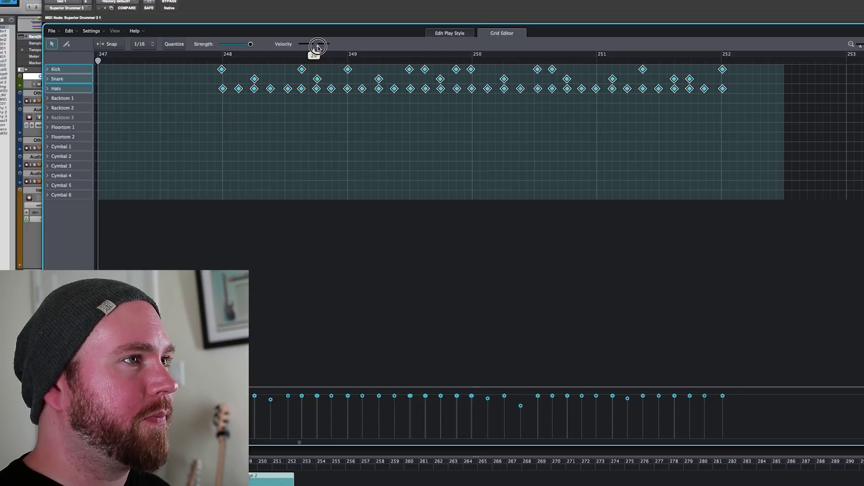